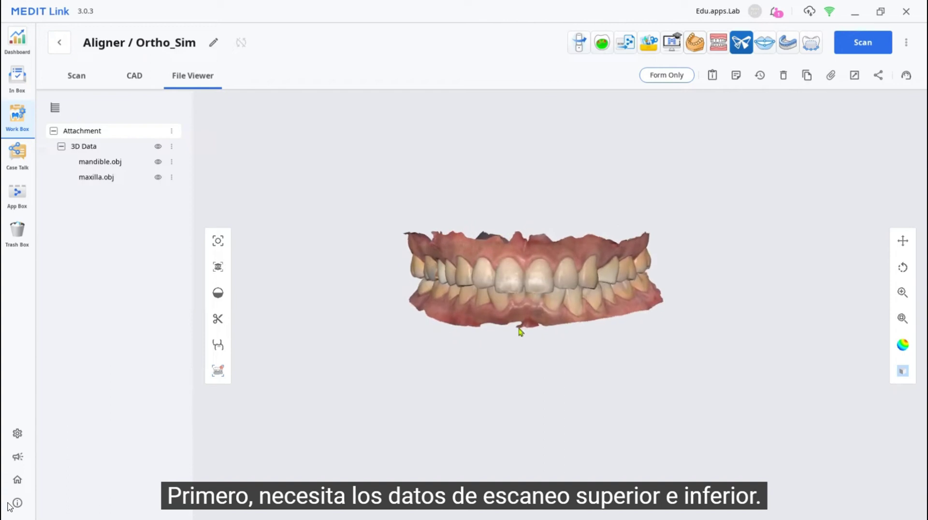
Launch Ortho Simulation on the case's maxilla.obj and mandible.obj scans.
left_click(720, 49)
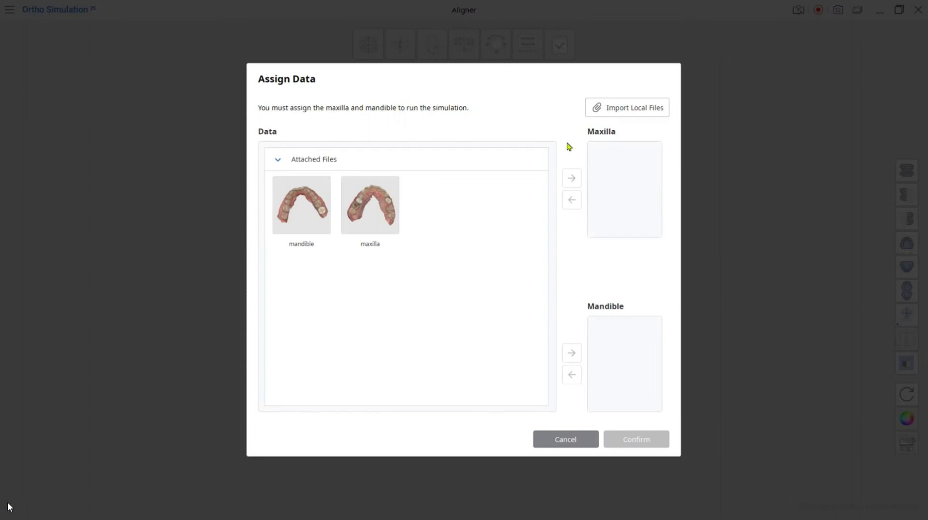
Assign the maxilla scan to the upper arch and the mandible scan to the lower arch.
left_click_drag(370, 205, 556, 208)
left_click_drag(301, 205, 624, 358)
left_click(628, 440)
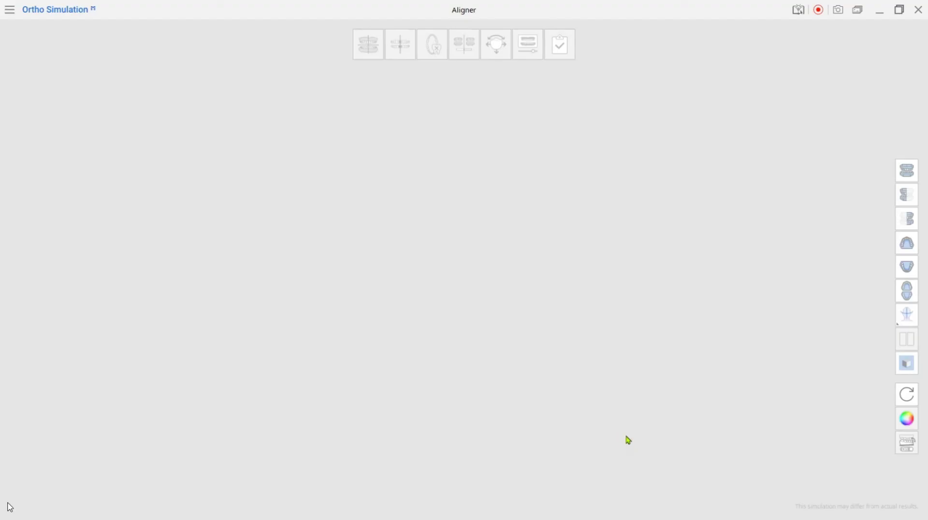
Align the arches to the occlusal plane with three points and set the midline between the central incisors.
left_click(354, 281)
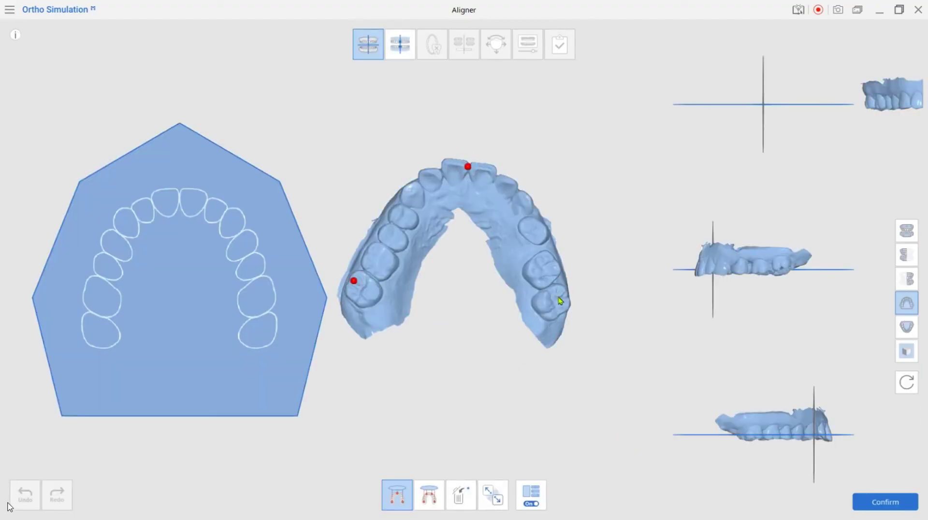
left_click(559, 298)
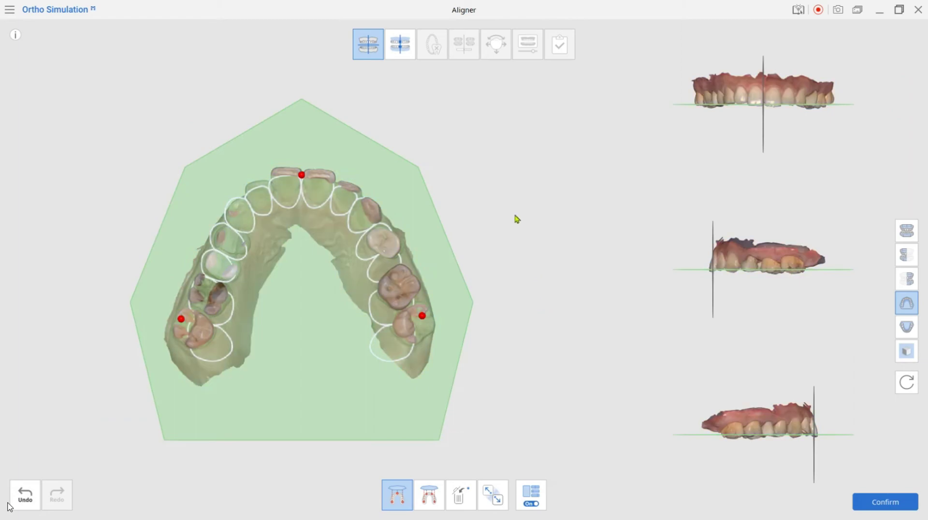
left_click(399, 48)
left_click_drag(568, 251, 570, 252)
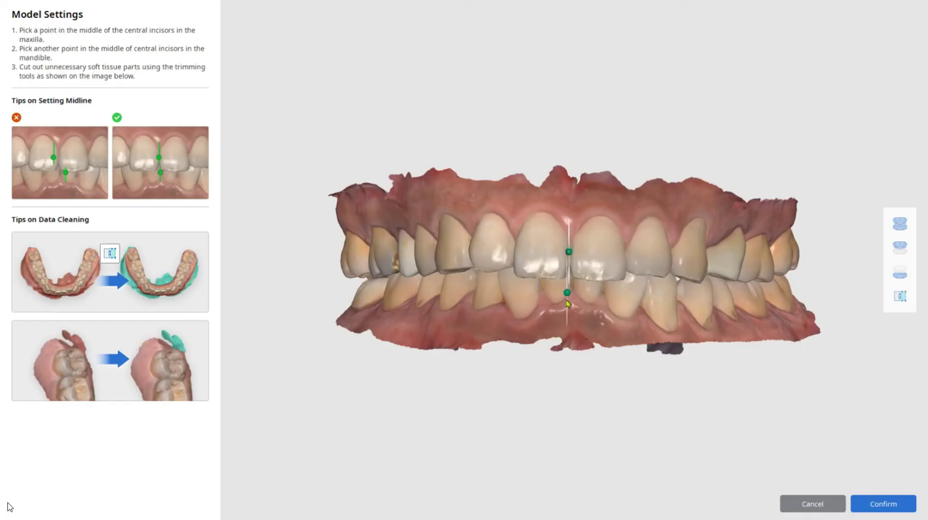
Accept model settings with Auto Simulation off, check tooth numbering, and generate Scenario 1.
left_click(882, 503)
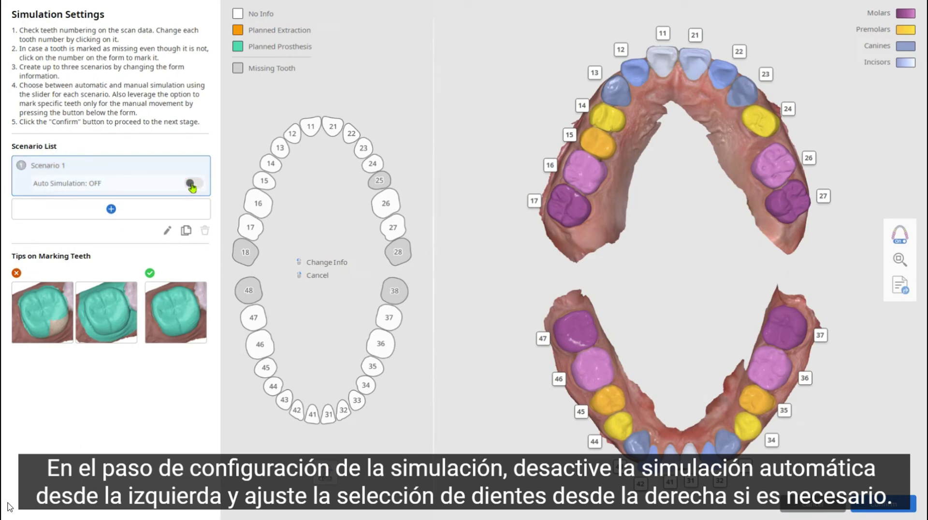
mouse_move(677, 193)
left_mouse_down()
mouse_move(766, 271)
mouse_move(590, 259)
mouse_move(612, 160)
mouse_move(669, 145)
mouse_move(682, 197)
left_mouse_up()
left_click(889, 503)
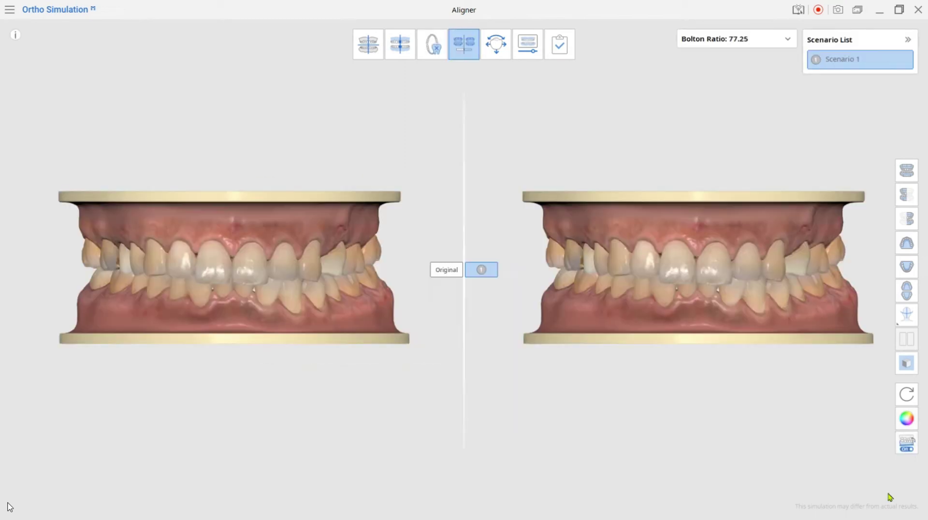
In the upper occlusal view, nudge the premolar and molars on the arch's right side using Advanced Settings.
left_click(496, 44)
left_click(901, 250)
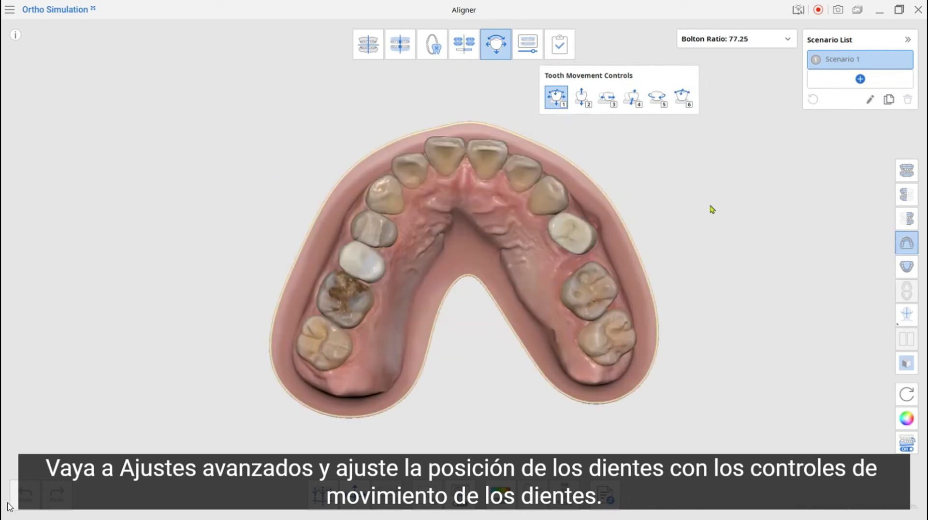
left_click_drag(587, 253, 560, 236)
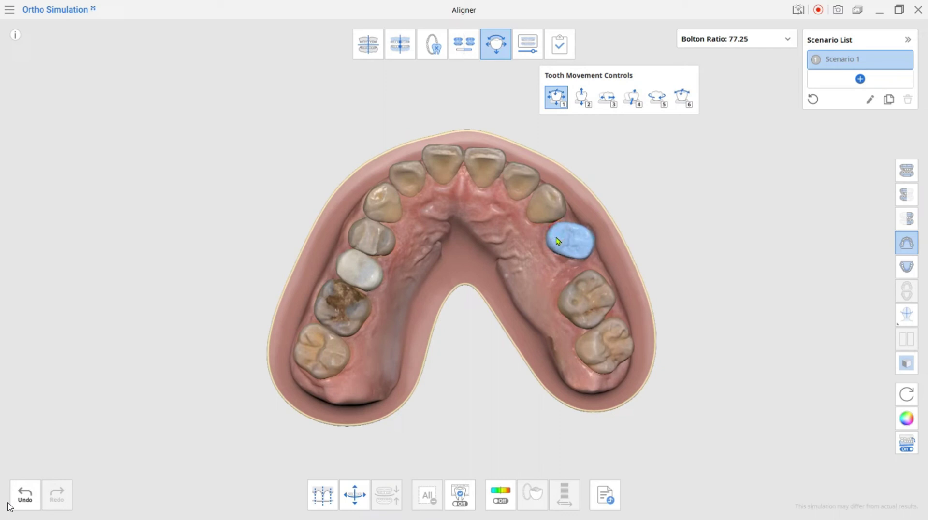
left_click(568, 296)
left_click(604, 346)
left_click(589, 296)
left_click_drag(589, 296, 585, 293)
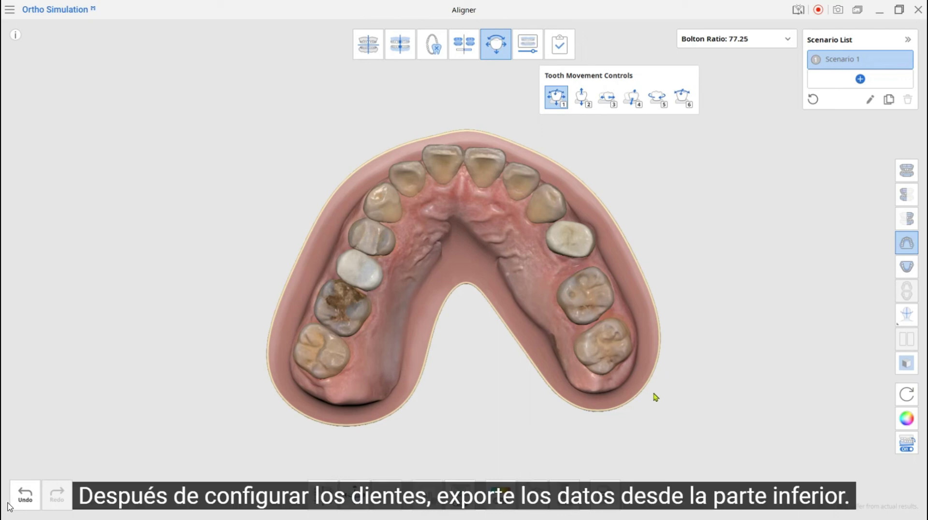
Export the current step as full models without base to Scenario 1_Maxilla and Scenario 1_Mandible.meditMesh.
left_click(606, 488)
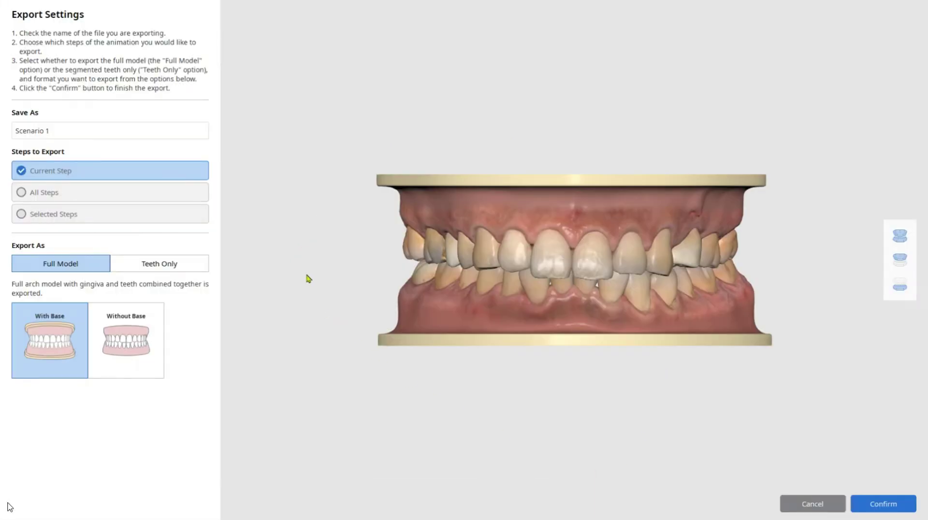
left_click(99, 168)
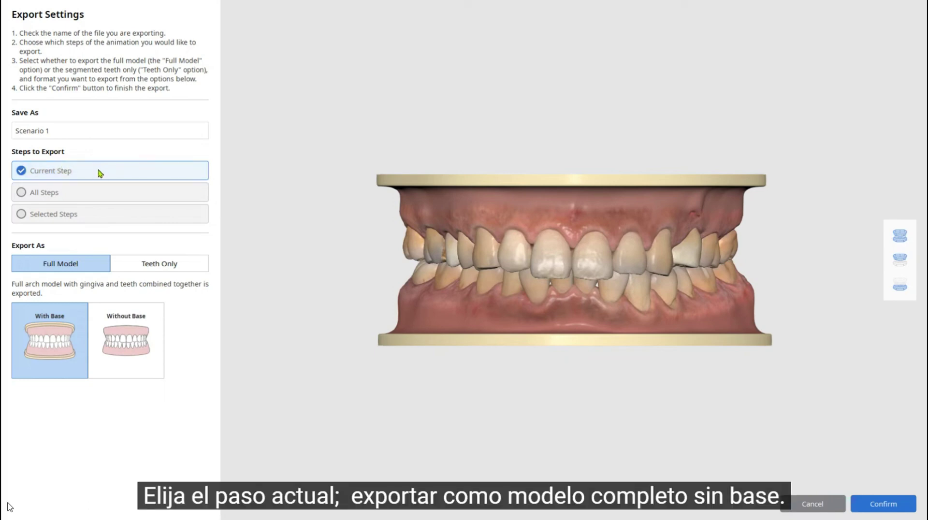
left_click(121, 356)
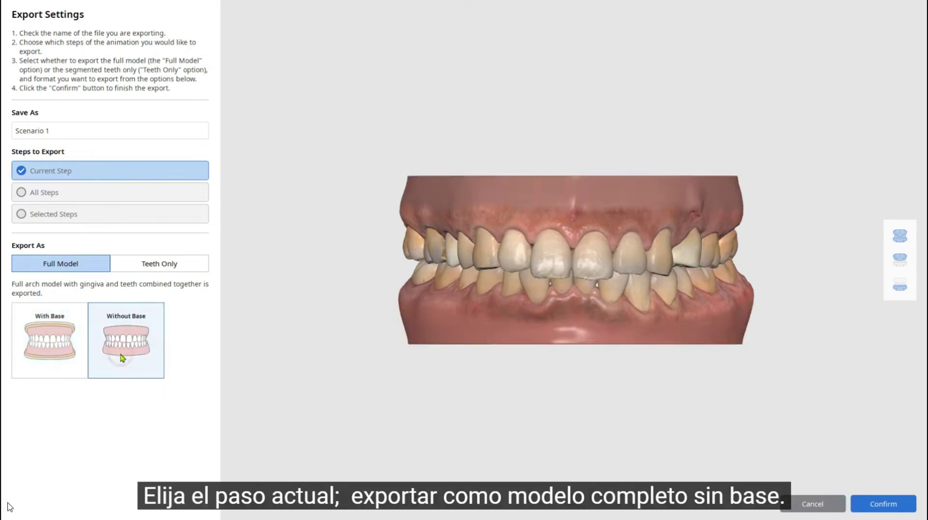
left_click(894, 270)
right_click_drag(613, 367, 563, 435)
left_click(870, 504)
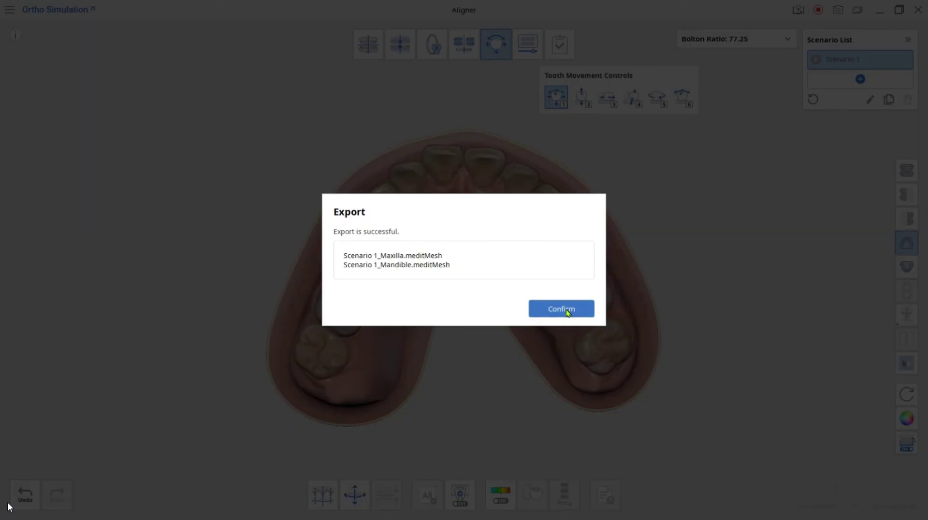
left_click(567, 312)
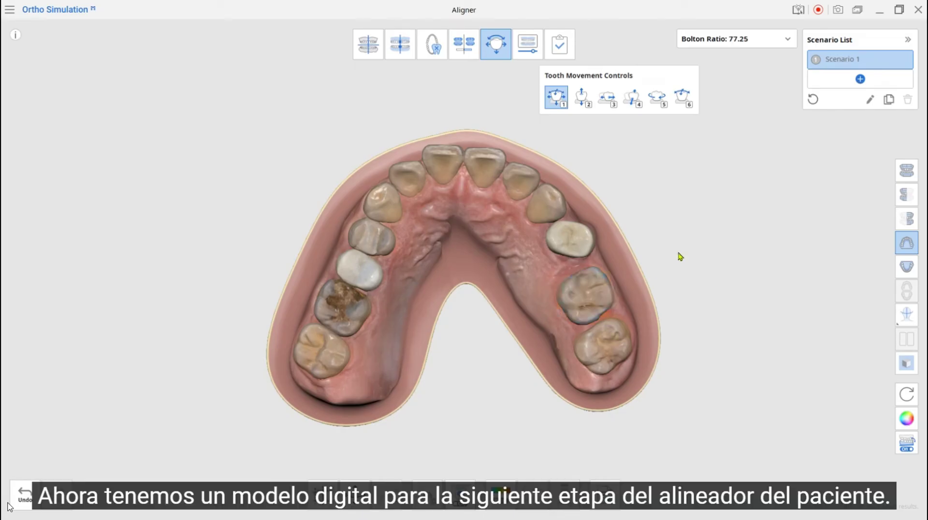
In MEDIT Link, hide the 3D Data scans and exported mandible, and show the maxilla without texture.
left_click(879, 14)
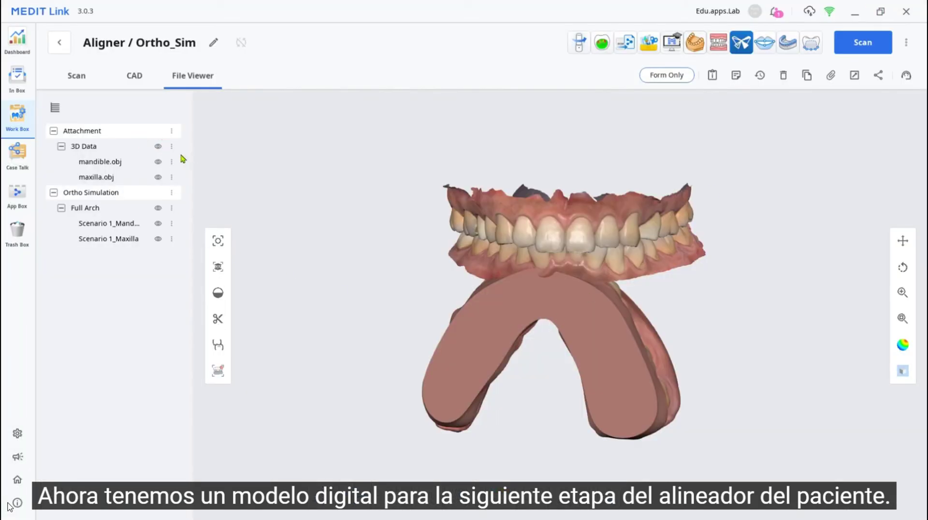
left_click(157, 146)
left_click_drag(201, 158, 333, 339)
left_click(157, 224)
left_click_drag(319, 281, 574, 365)
left_click(902, 345)
left_click_drag(638, 356, 611, 373)
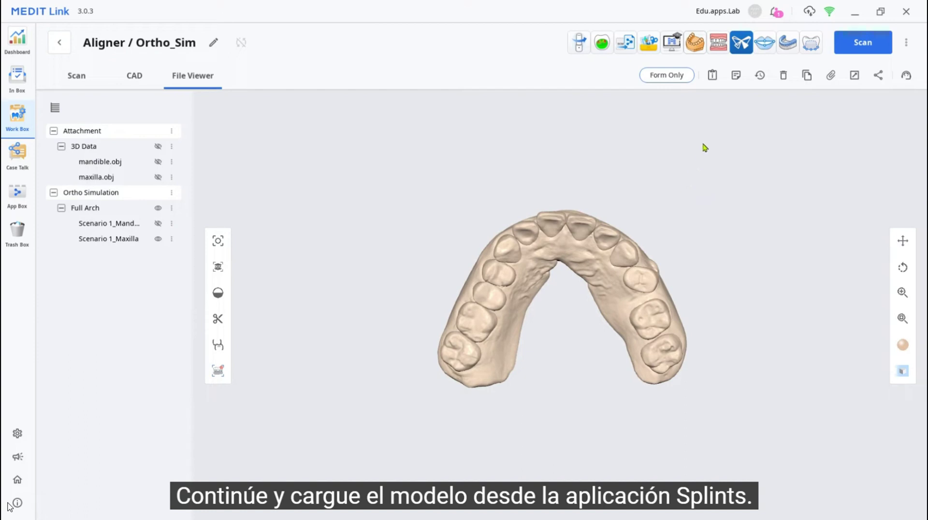
Load Scenario 1_Maxilla into Splints as the maxilla for manual creation and align its occlusal plane.
left_click(783, 55)
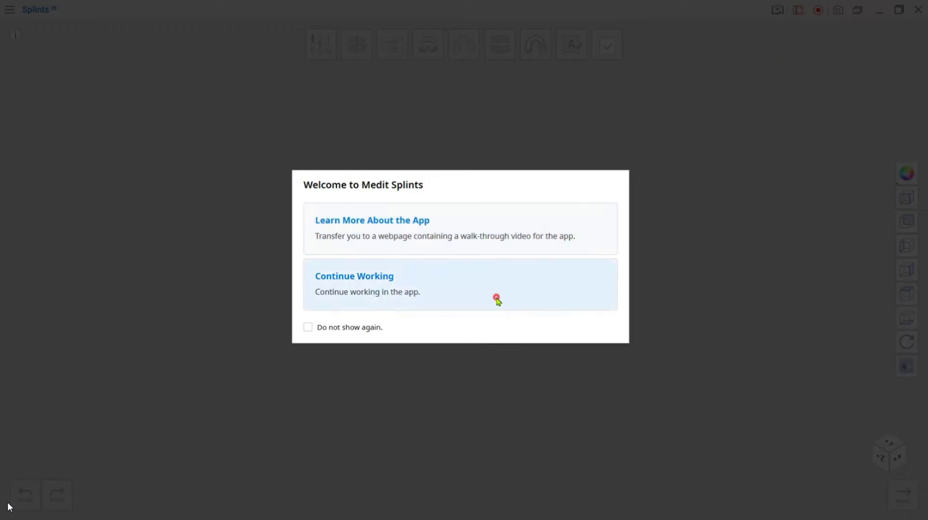
left_click(499, 297)
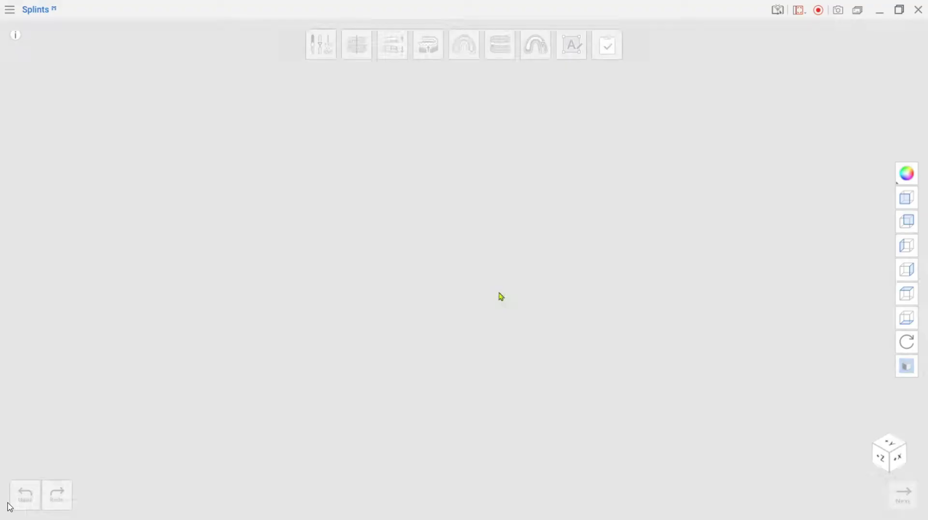
left_click(499, 191)
left_click(562, 179)
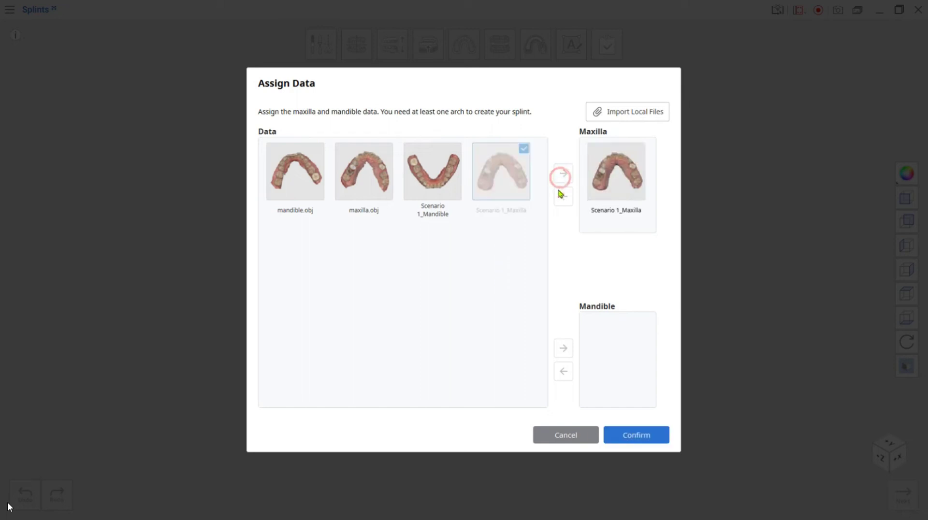
left_click(621, 435)
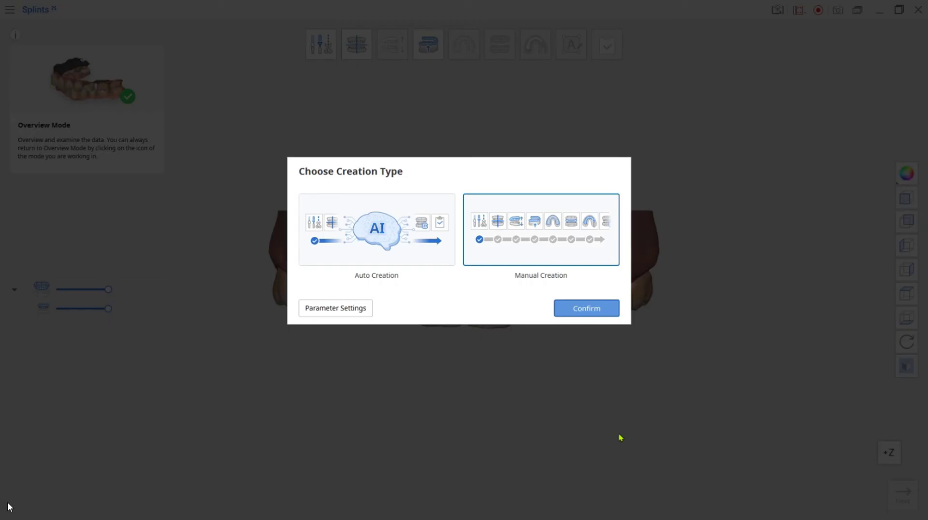
left_click(589, 310)
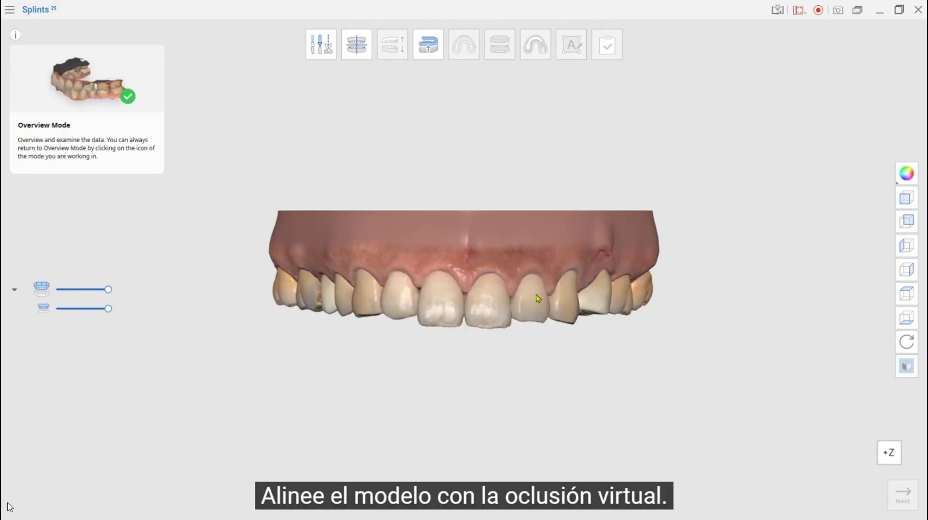
left_click(365, 55)
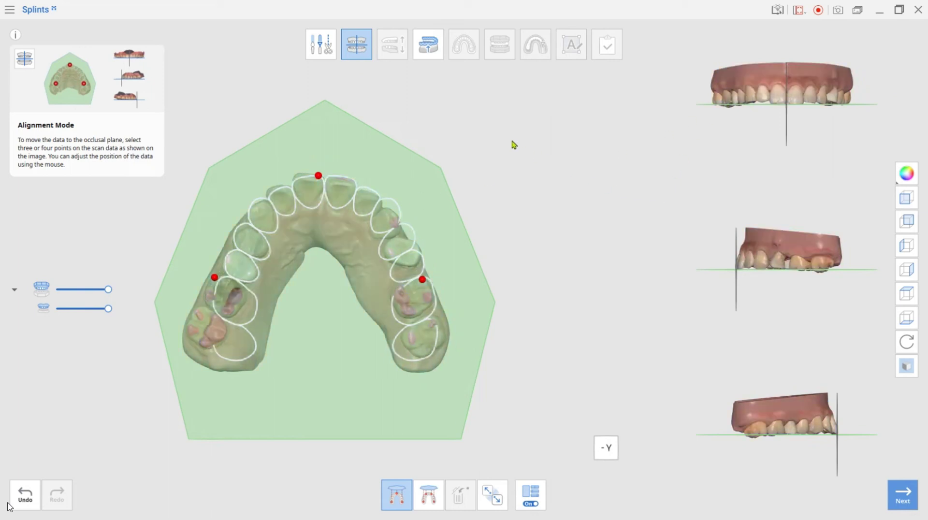
Create the inner surface with 0.10 mm offset, 0.0 angle, 1.00 retention and the current view as insertion path.
left_click(434, 56)
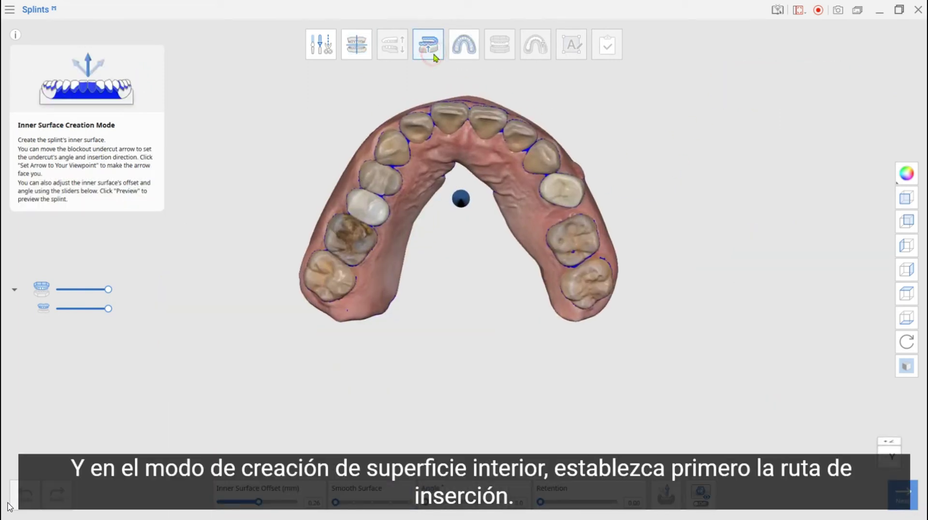
right_click_drag(561, 318, 482, 313)
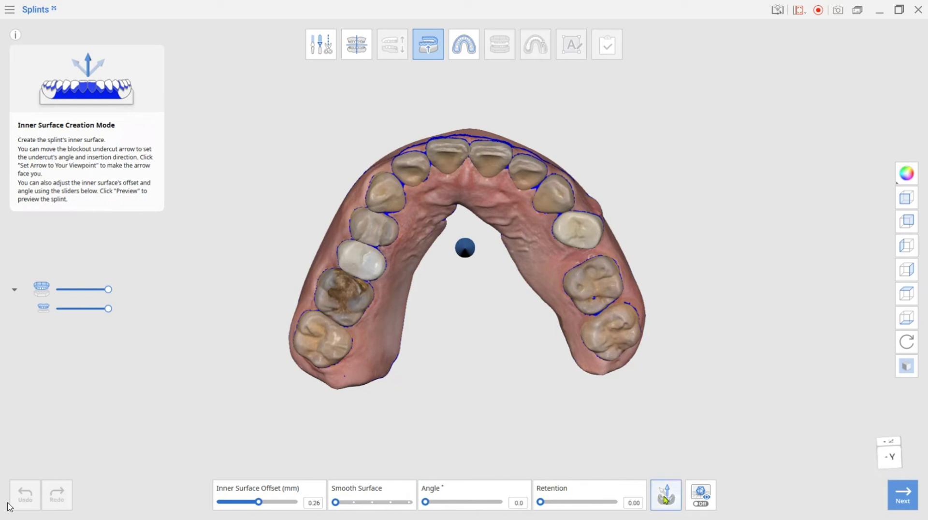
left_click(665, 496)
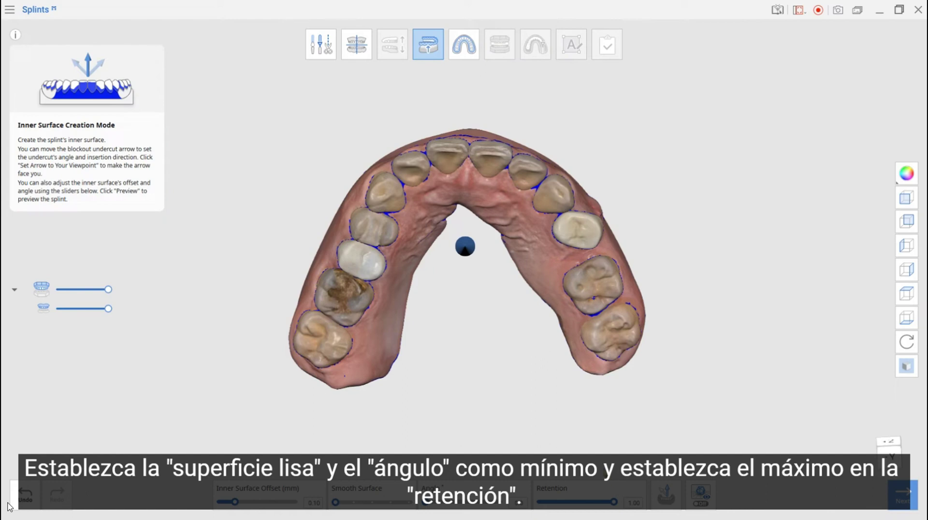
left_click(464, 57)
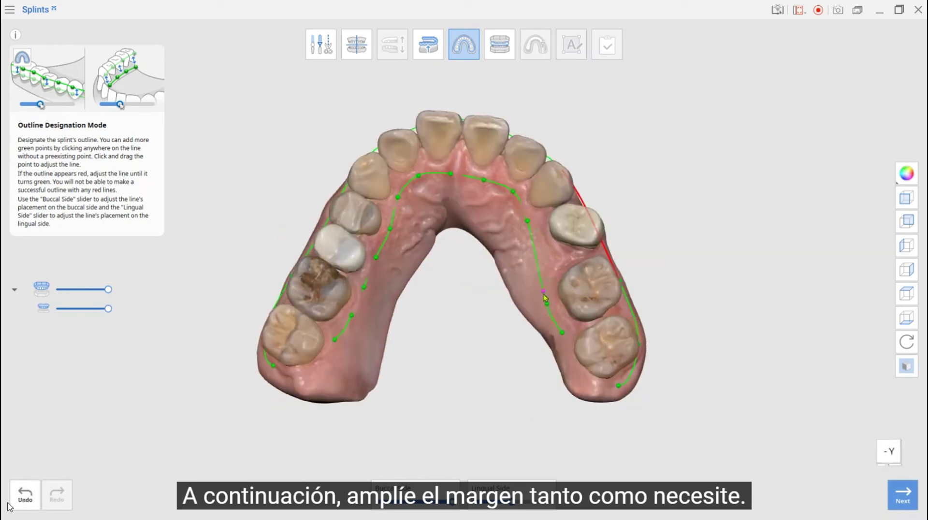
Adjust the green outline points so the splint boundary surrounds the whole arch.
right_click_drag(630, 335, 541, 111)
left_click(500, 58)
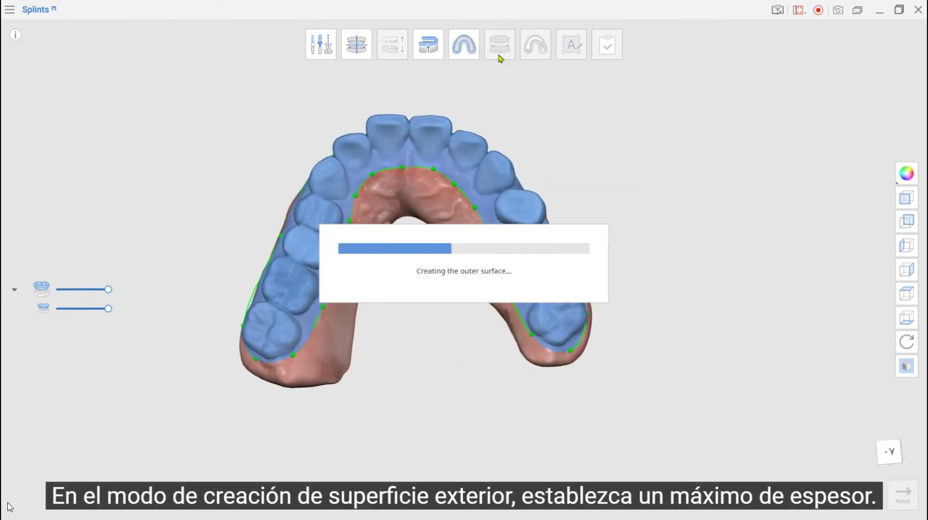
Give the outer surface 4.00 mm thickness, make it translucent, and save the finished splint.
right_click_drag(481, 242, 468, 293)
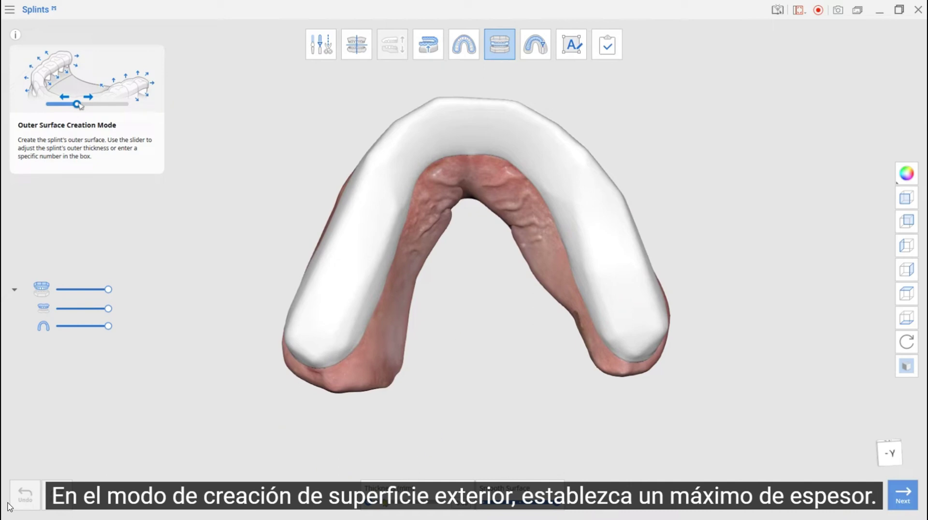
left_click_drag(367, 502, 441, 503)
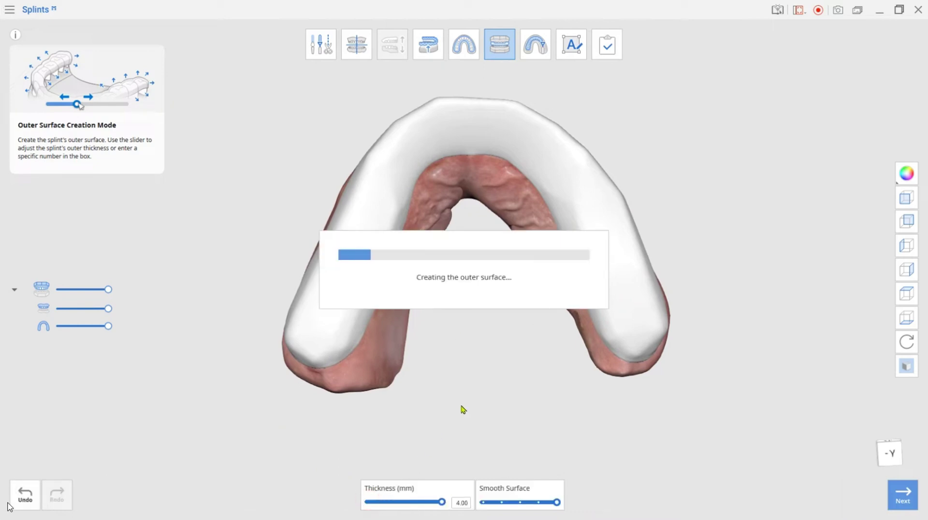
left_click_drag(108, 326, 76, 326)
right_click_drag(480, 402, 464, 369)
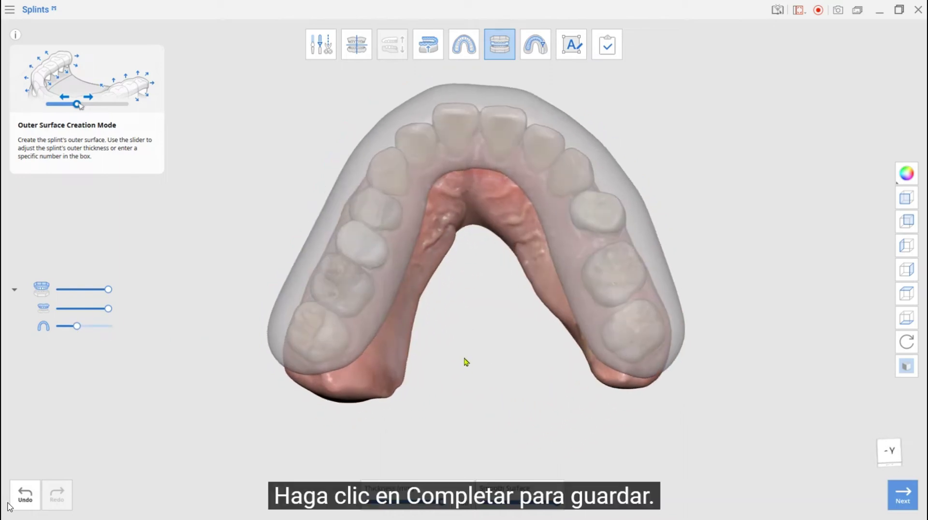
left_click(608, 57)
left_click(565, 280)
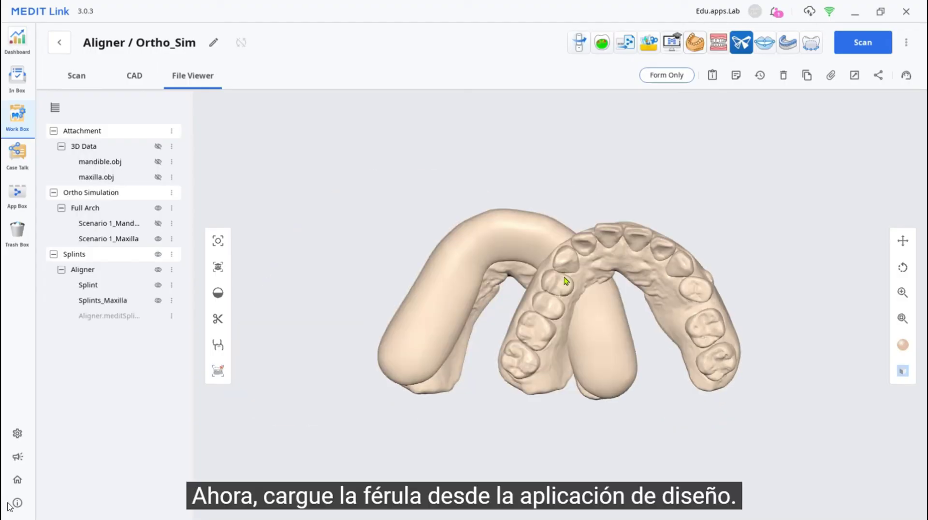
Hide the Full Arch simulation models and launch the Design app for the Aligner case.
left_click(158, 207)
right_click_drag(444, 333, 631, 331)
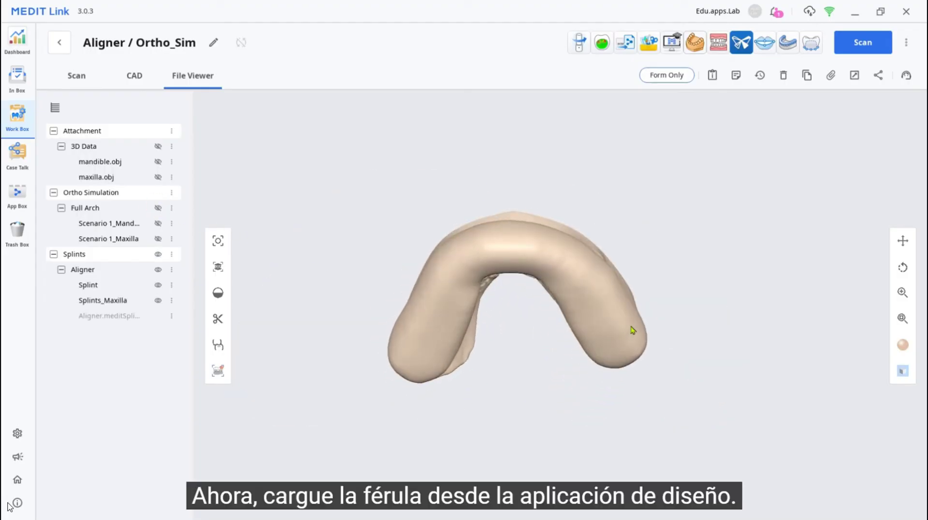
left_click(649, 44)
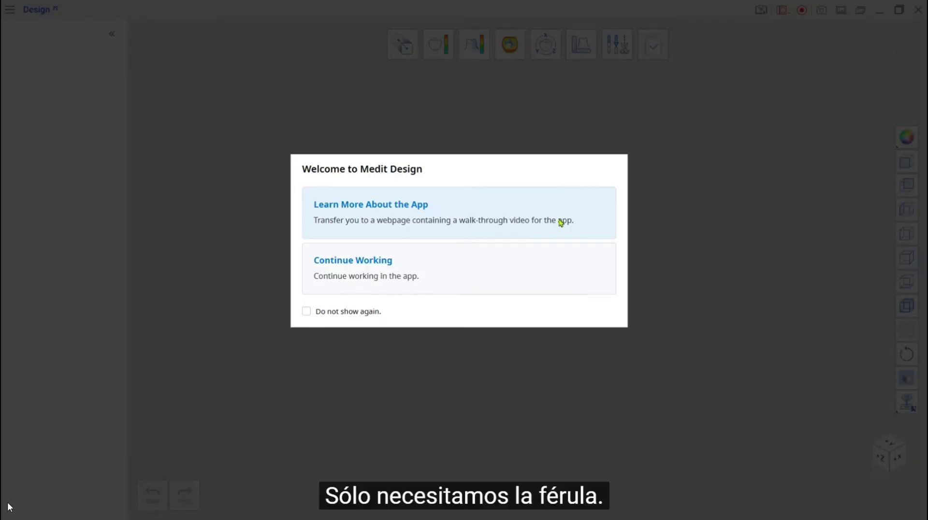
Import only the Splint file from the Aligner case into Medit Design.
left_click(542, 270)
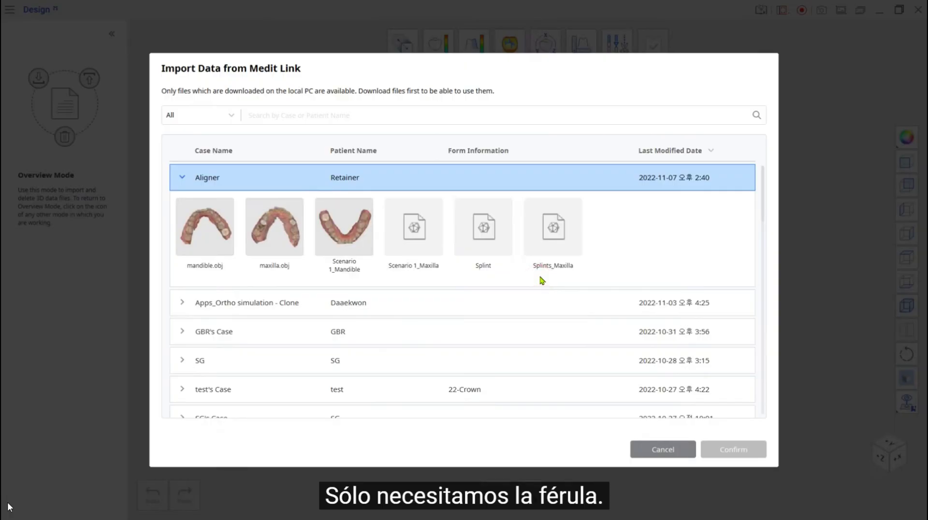
left_click(498, 245)
left_click(725, 449)
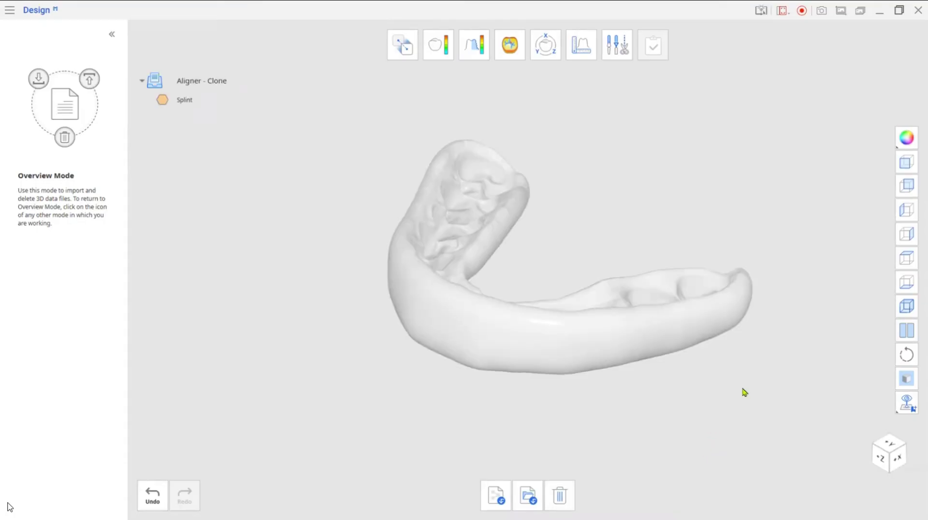
Change the Splint model's colour to blue via Change Color.
left_click(907, 138)
left_click(881, 185)
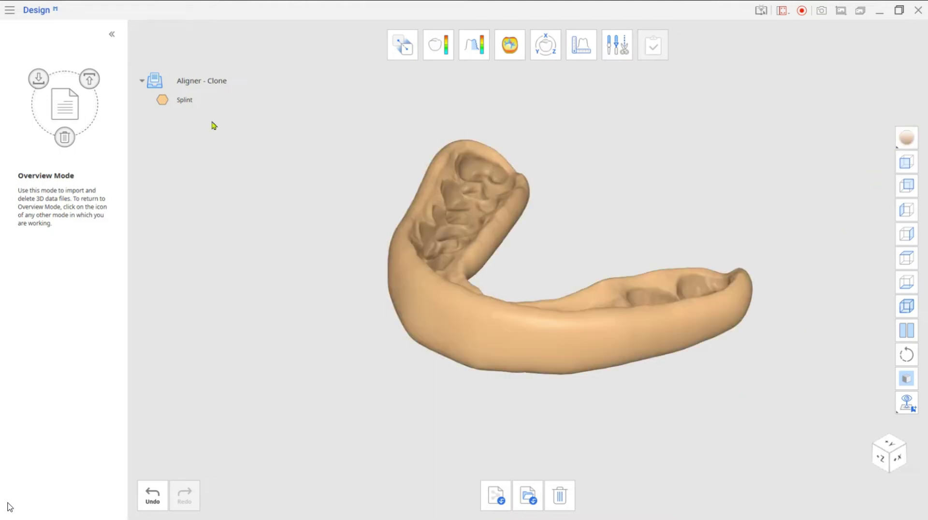
right_click(185, 100)
left_click(216, 158)
left_click(278, 180)
left_click(324, 258)
right_click_drag(472, 402, 523, 140)
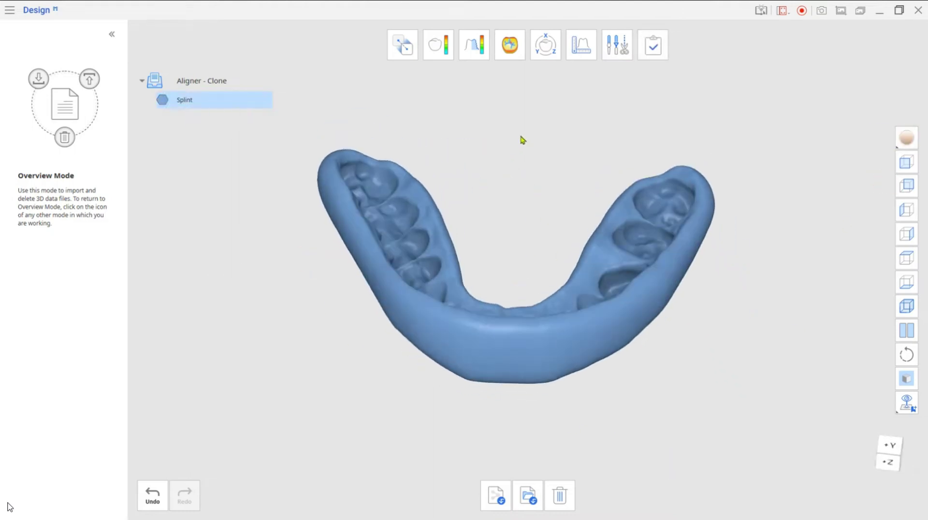
With the Trimming Tool brush and Autofill on, select the splint's whole outer surface and delete it.
left_click(613, 55)
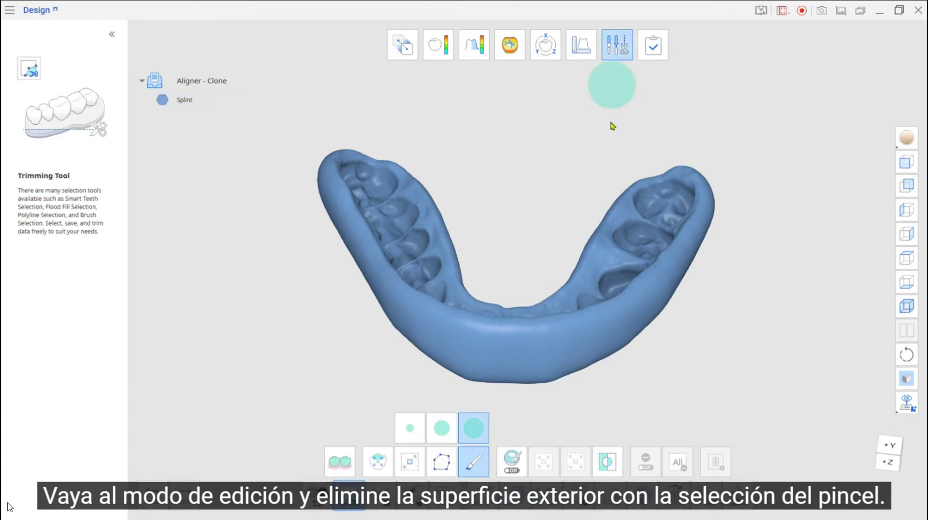
right_click_drag(545, 404, 518, 346)
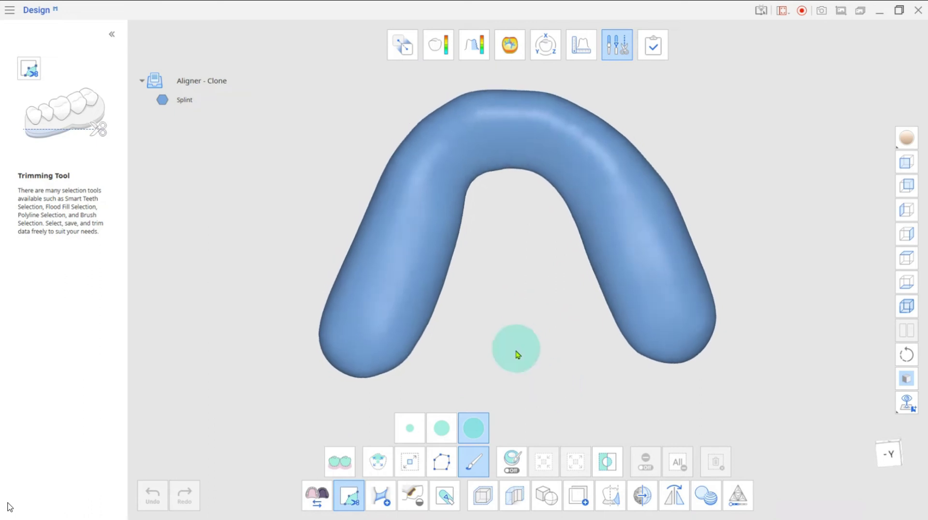
left_click(516, 465)
mouse_move(368, 385)
left_mouse_down()
mouse_move(528, 178)
mouse_move(705, 365)
mouse_move(581, 105)
mouse_move(347, 253)
mouse_move(352, 382)
left_mouse_up()
mouse_move(545, 361)
right_mouse_down()
mouse_move(503, 394)
mouse_move(486, 330)
mouse_move(522, 408)
mouse_move(516, 343)
right_mouse_up()
left_click(715, 461)
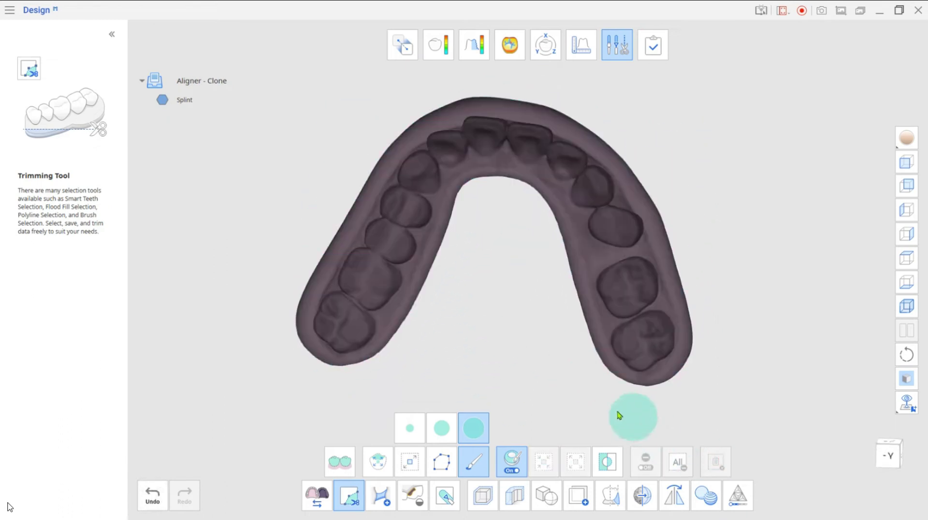
right_click_drag(518, 311, 605, 408)
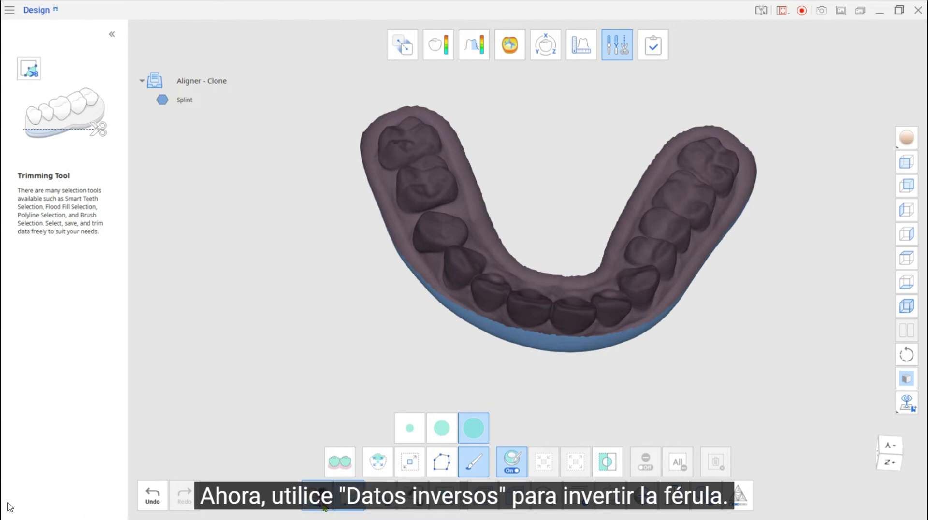
Invert the splint data, then select and delete the flat rim, leaving a thin tooth-shaped shell.
left_click(322, 505)
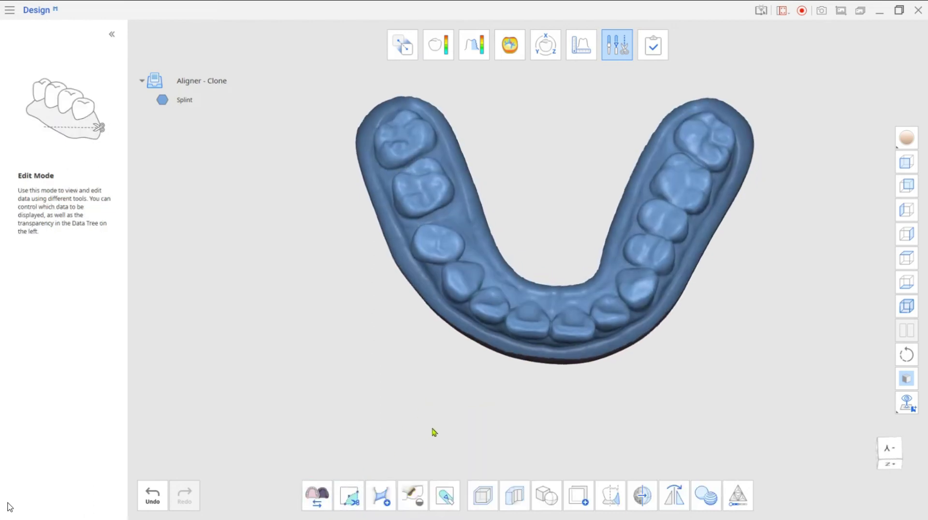
left_click(349, 495)
left_click(607, 462)
left_click(544, 463)
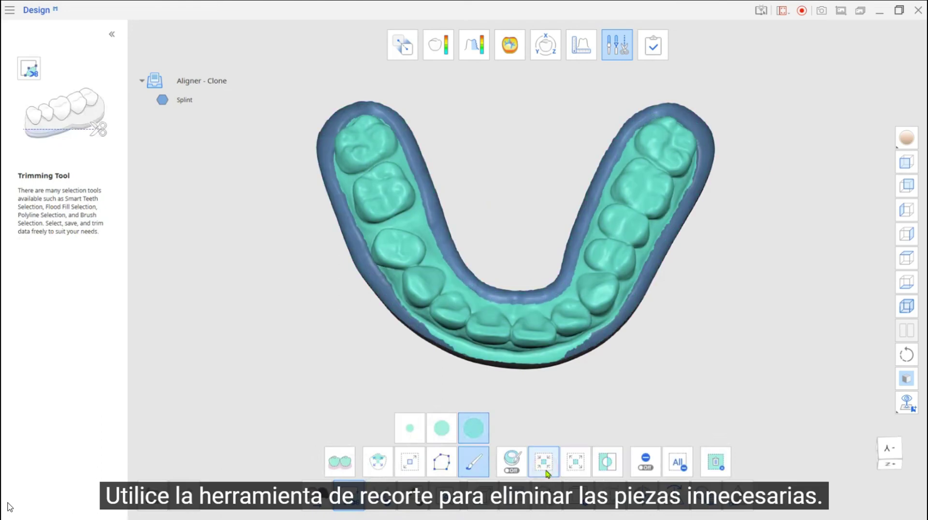
left_click(607, 462)
key("Delete")
right_click_drag(363, 360, 478, 350)
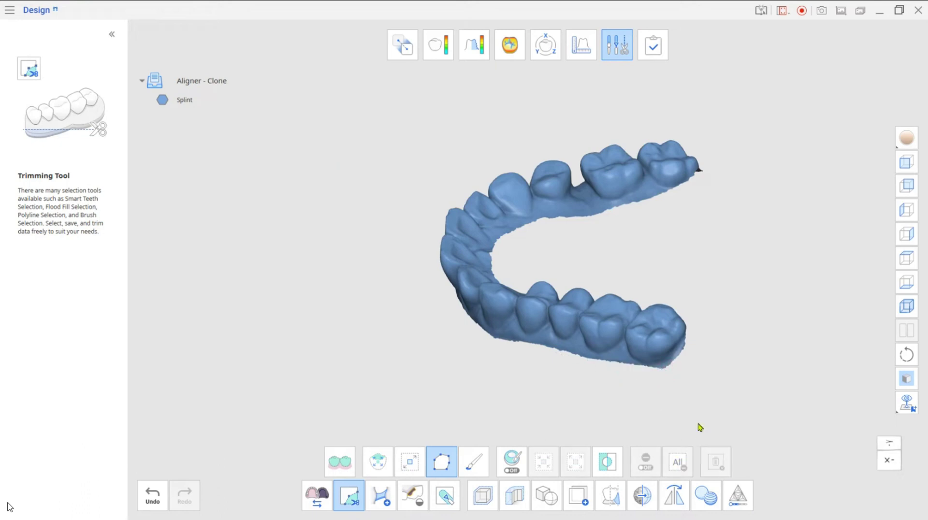
right_click_drag(699, 428, 413, 372)
right_click_drag(518, 278, 548, 384)
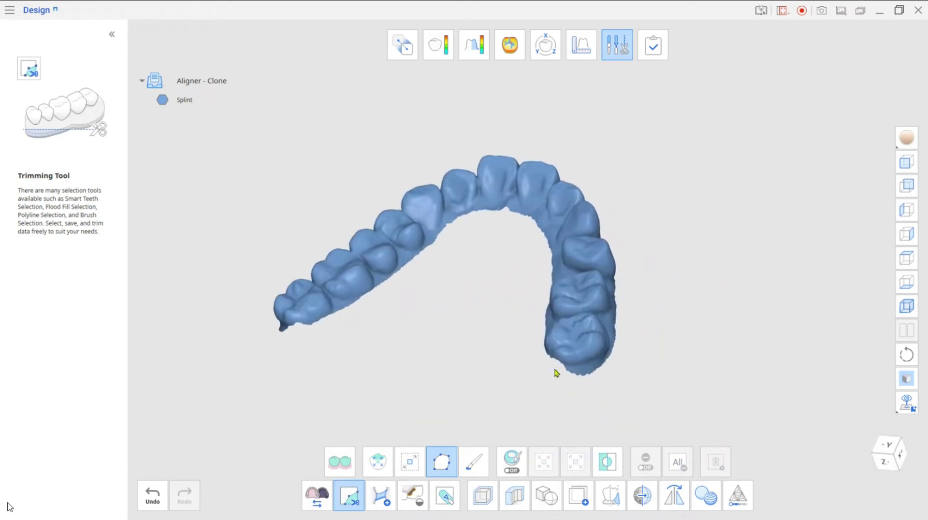
right_click_drag(350, 372, 526, 382)
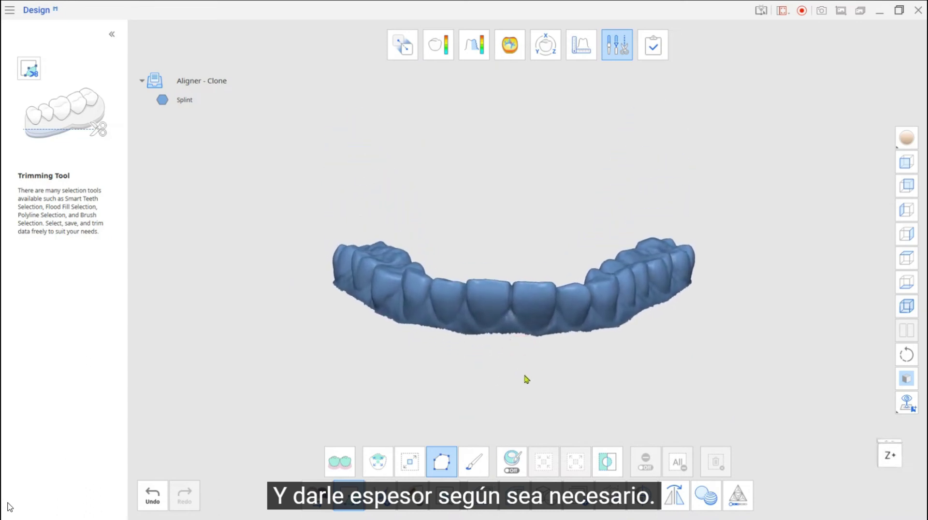
Thicken the shell by 0.20 mm to create the green Splint-thicken aligner mesh.
left_click(515, 496)
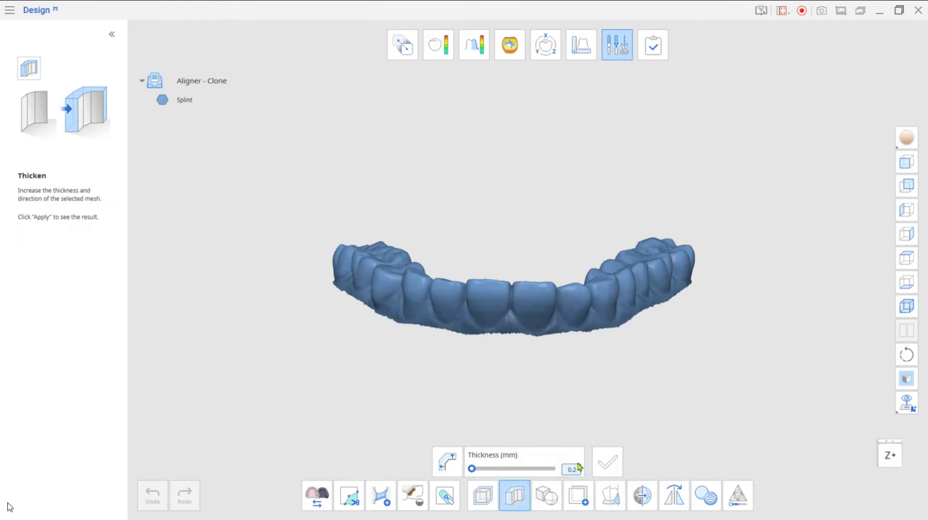
left_click(610, 464)
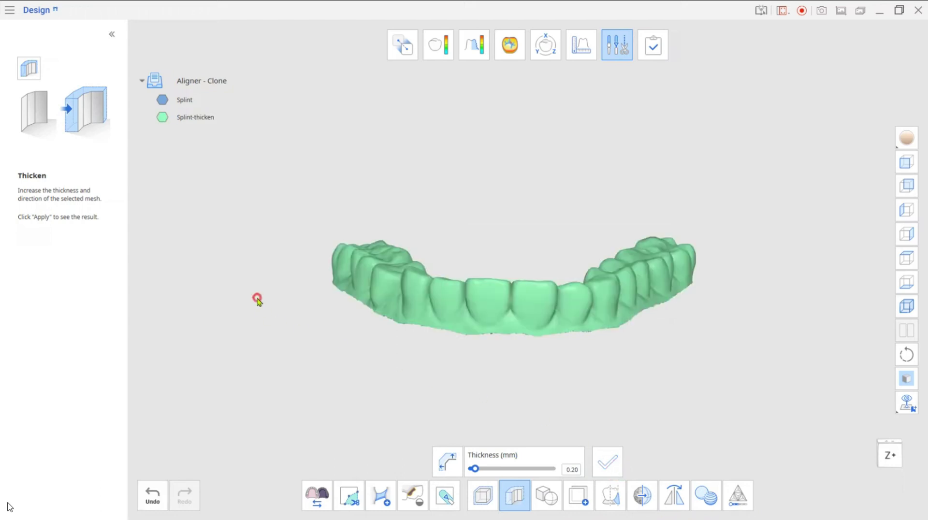
mouse_move(177, 124)
mouse_move(498, 204)
right_mouse_down()
mouse_move(522, 277)
mouse_move(519, 384)
mouse_move(514, 213)
right_mouse_up()
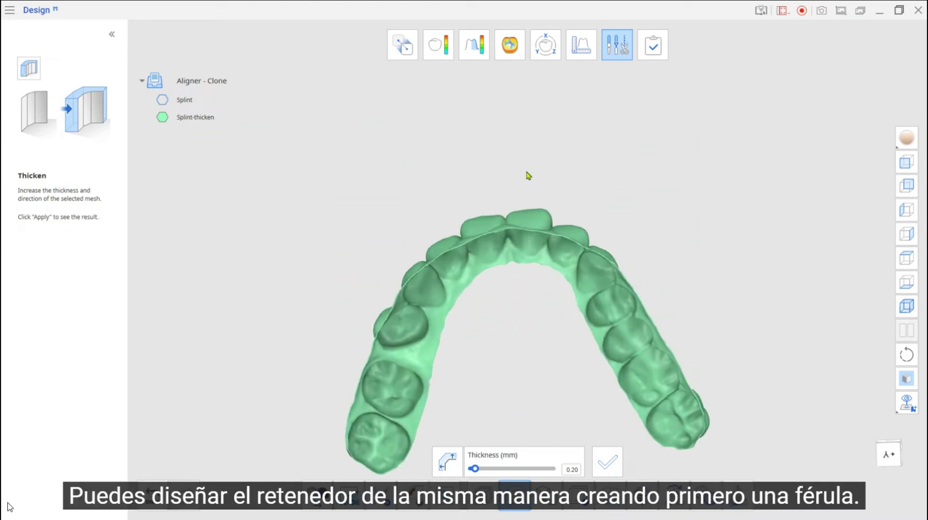